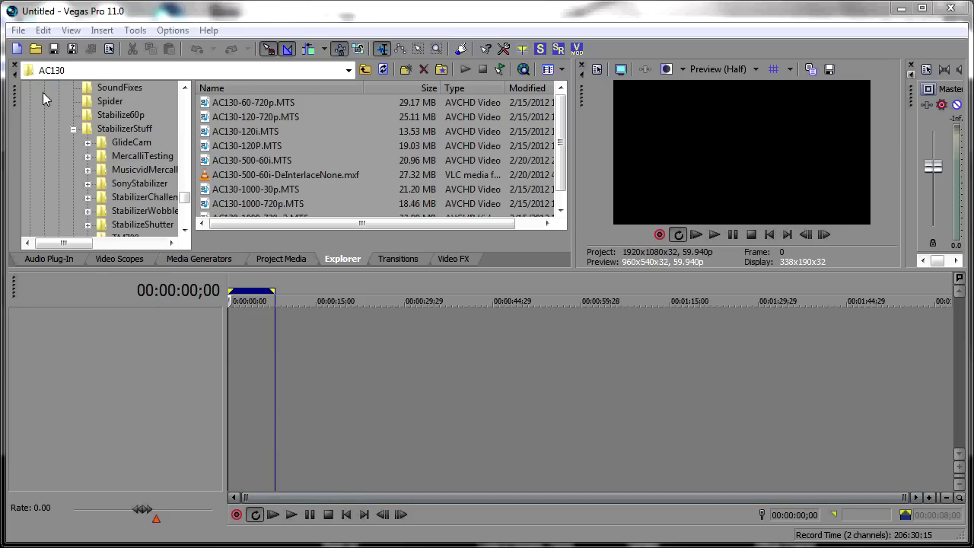
# In Project Properties, pick AC130-500-60i.MTS as the clip for Match Media Settings.
pyautogui.click(16, 34)
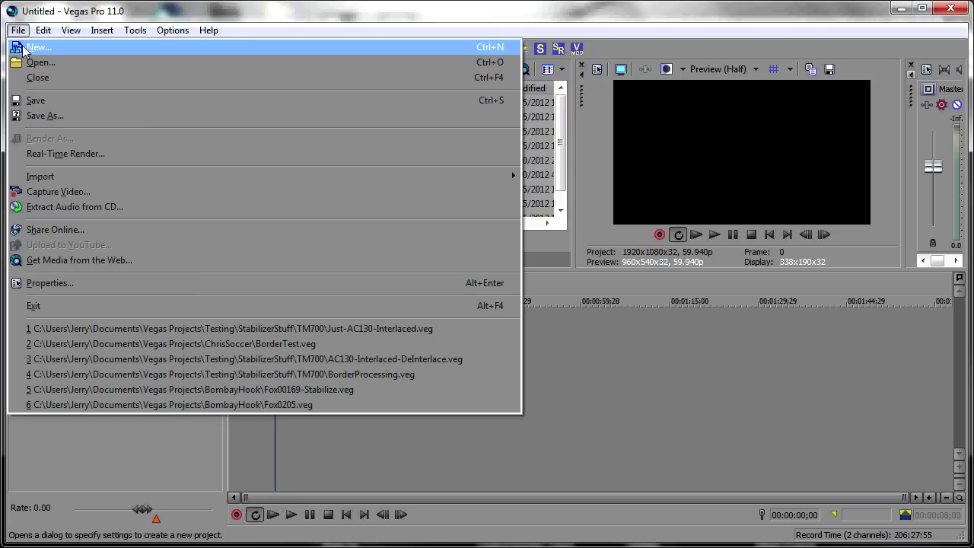
pyautogui.click(41, 284)
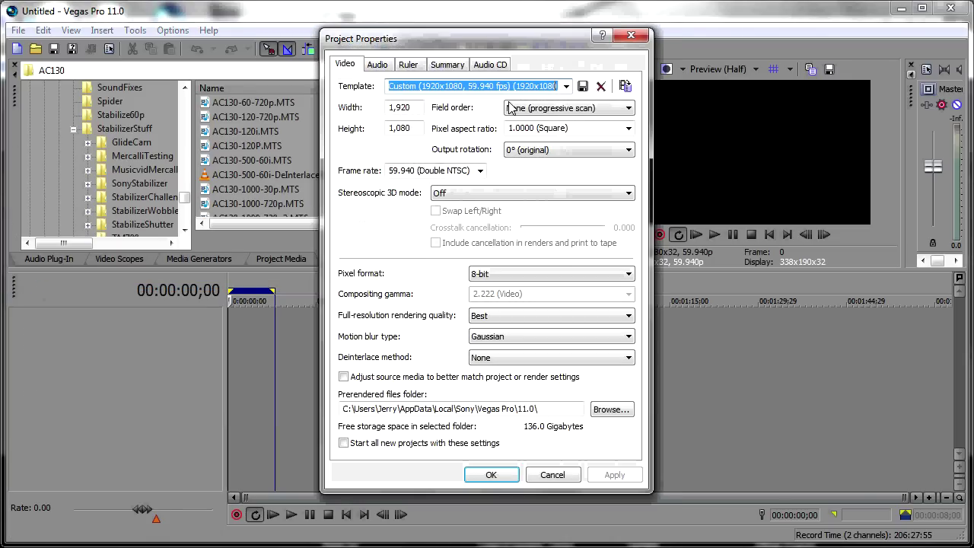
pyautogui.click(625, 87)
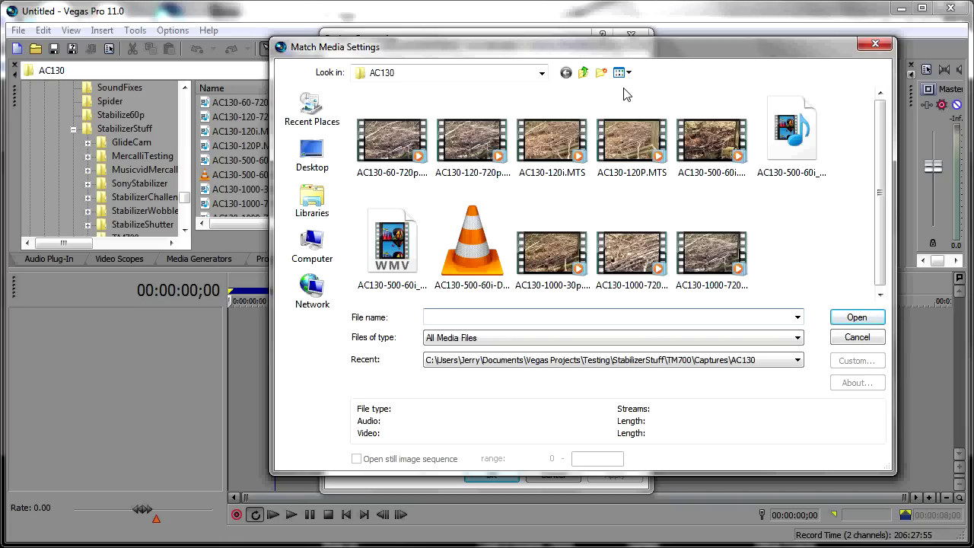
pyautogui.click(699, 150)
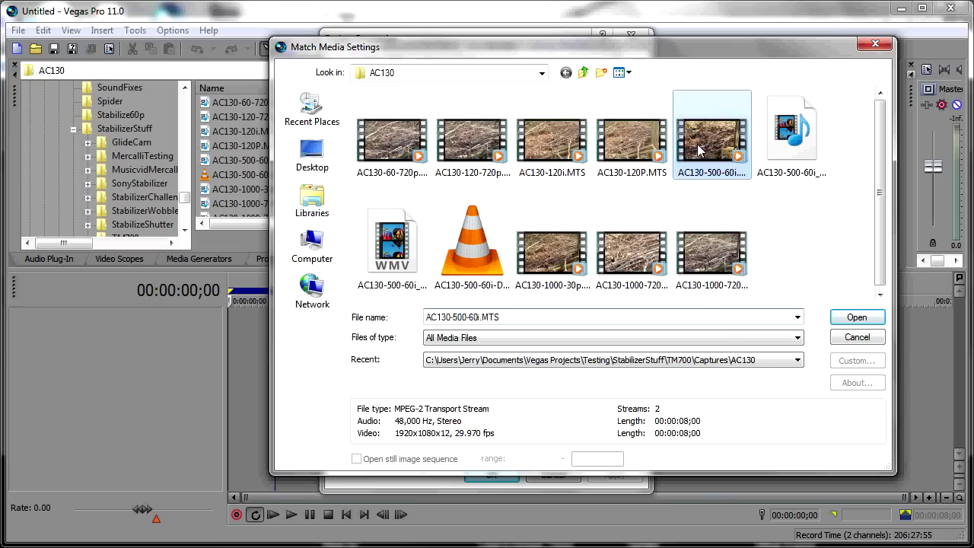
pyautogui.rightClick(699, 150)
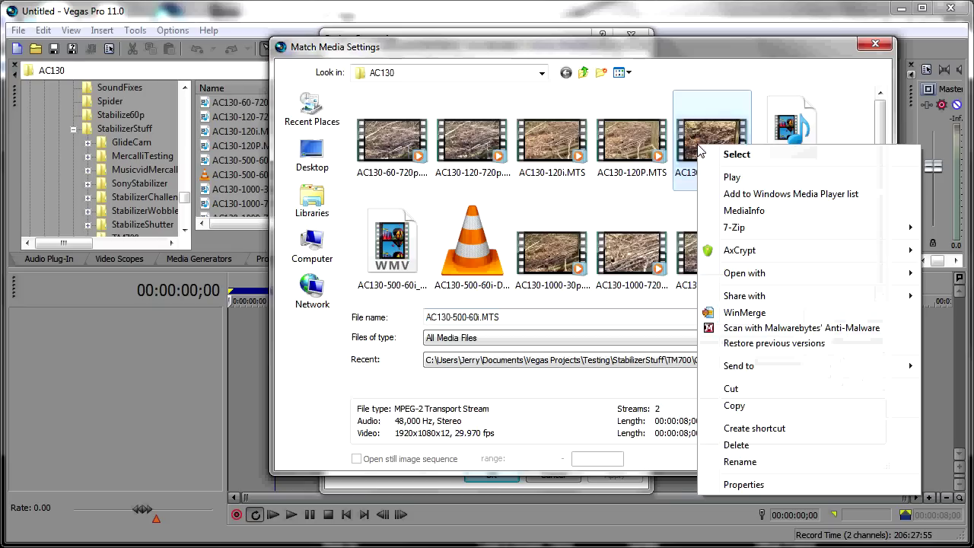
pyautogui.click(743, 211)
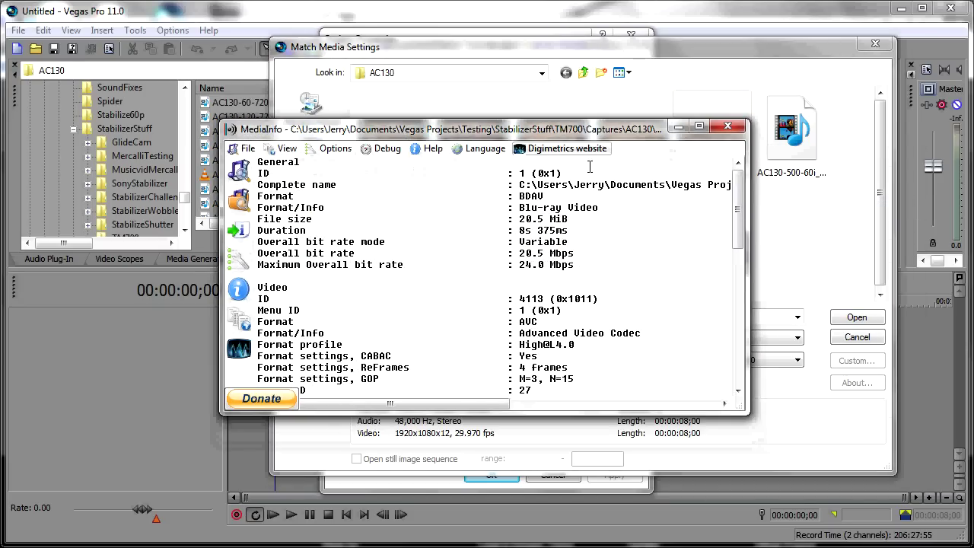
pyautogui.moveTo(739, 230); pyautogui.dragTo(740, 281)
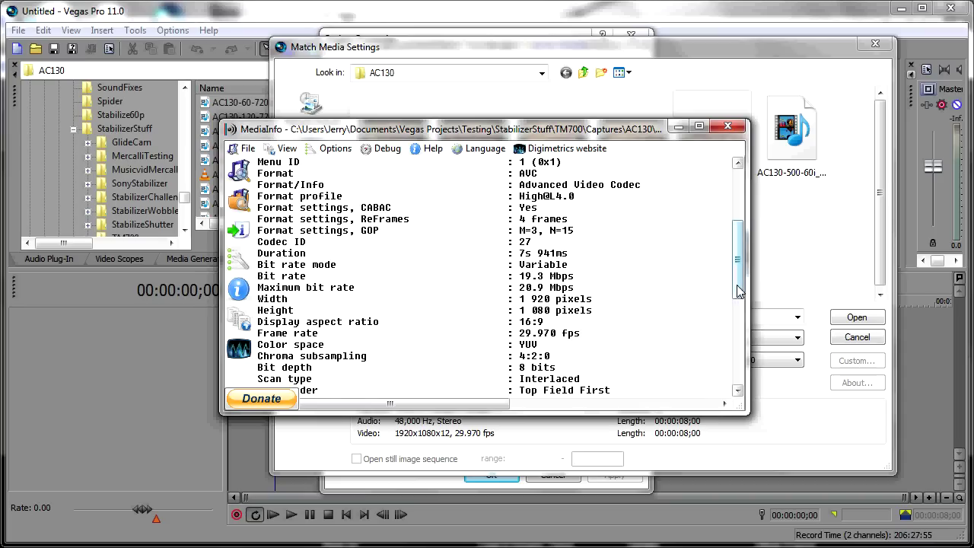
pyautogui.scroll(-2, 737, 291)
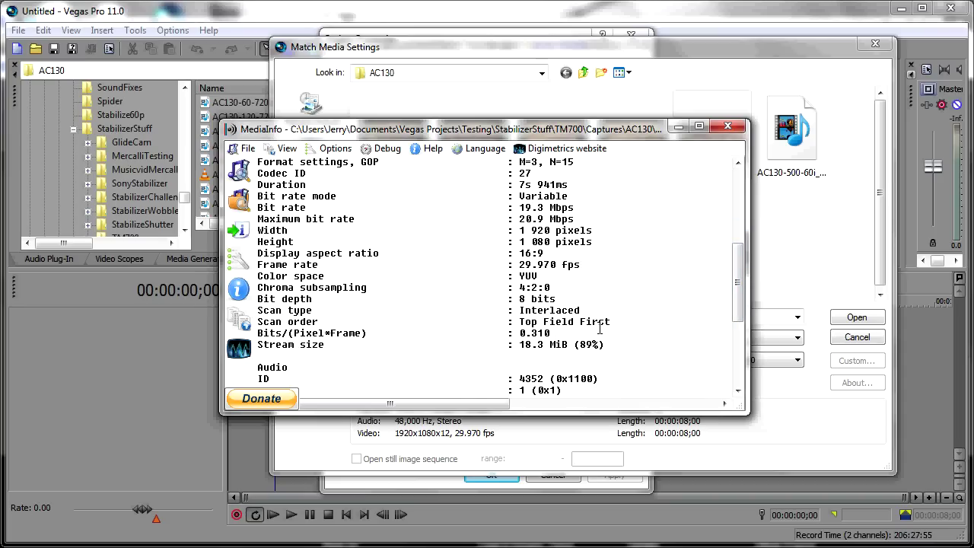
pyautogui.click(727, 126)
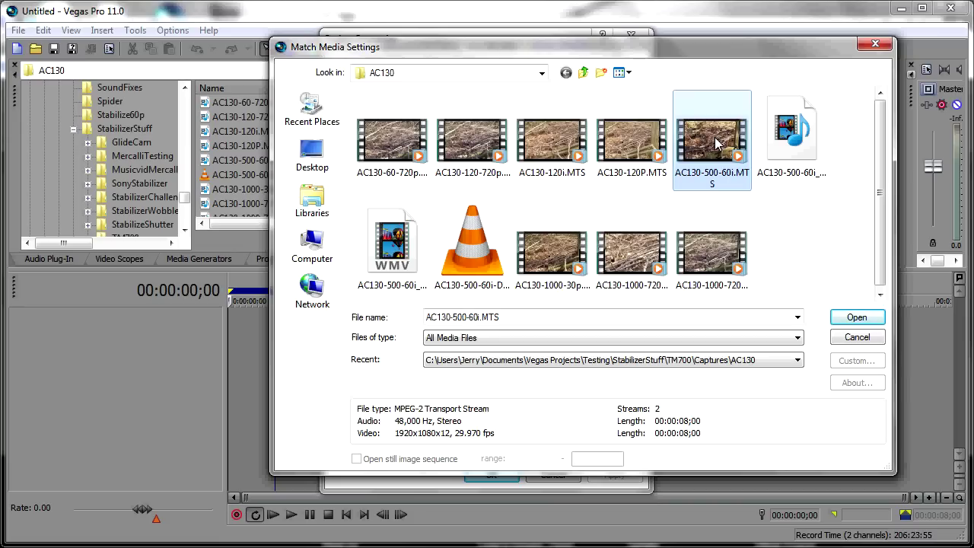
# Apply the clip's HD 1080-60i settings (1920x1080, 29.970i) to the project.
pyautogui.click(859, 323)
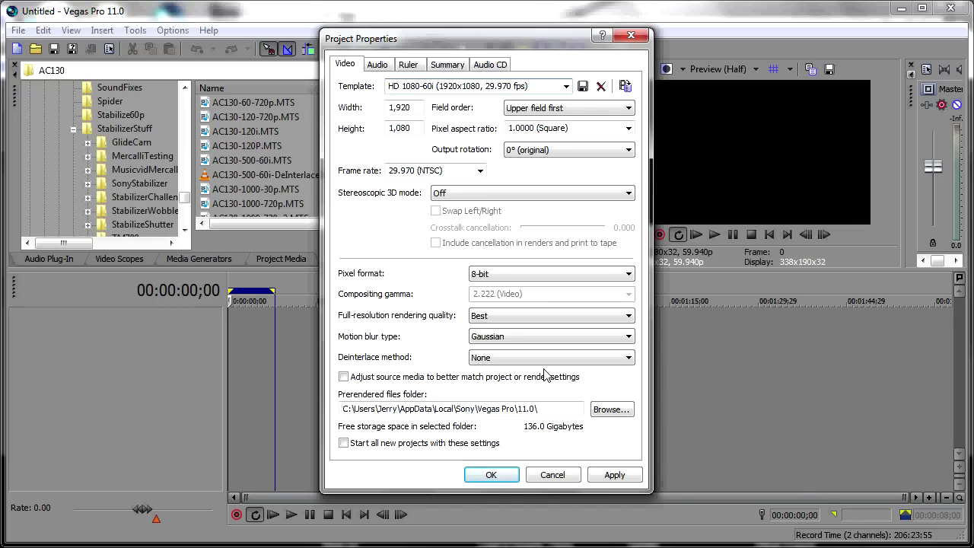
pyautogui.click(615, 476)
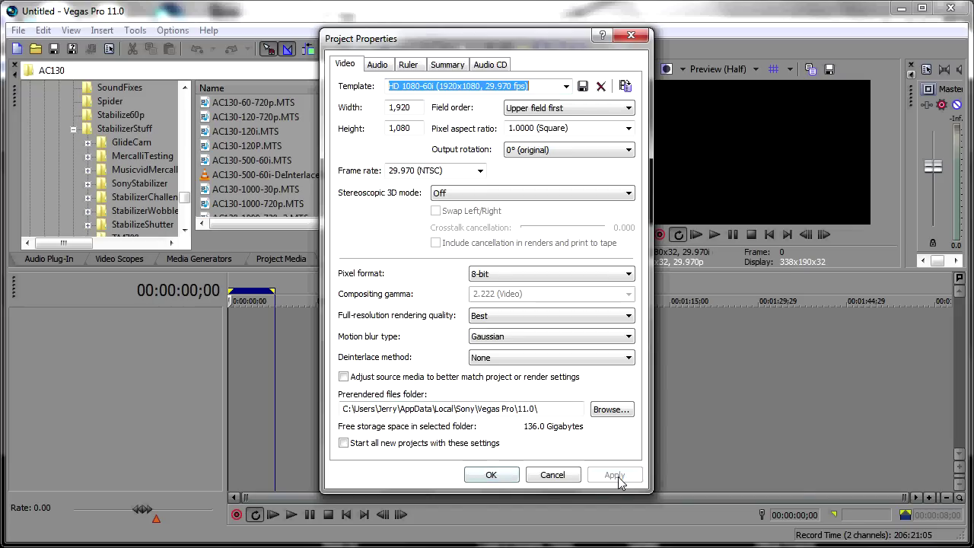
pyautogui.click(492, 475)
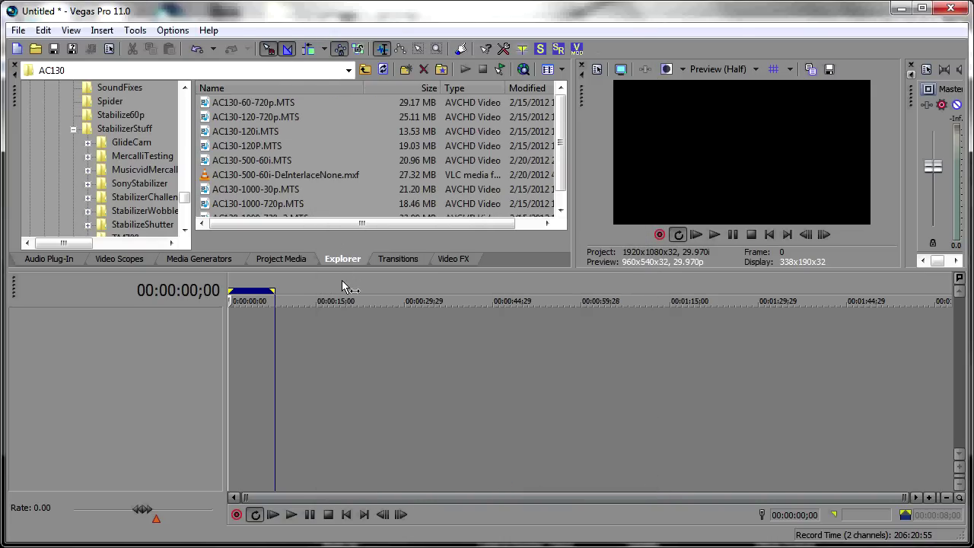
# Drop AC130-500-60i.MTS at the timeline start, preview it, and select its video event.
pyautogui.click(259, 160)
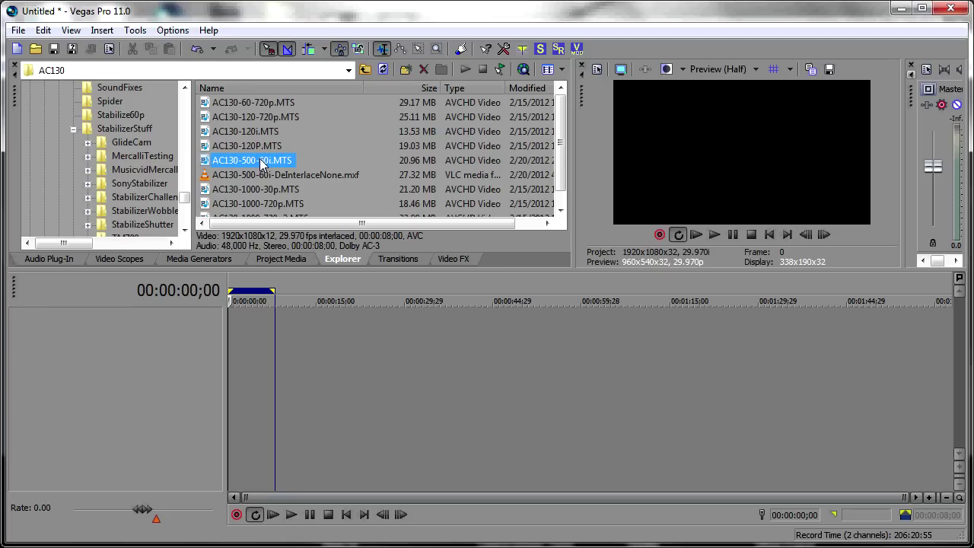
pyautogui.moveTo(261, 164); pyautogui.dragTo(237, 335)
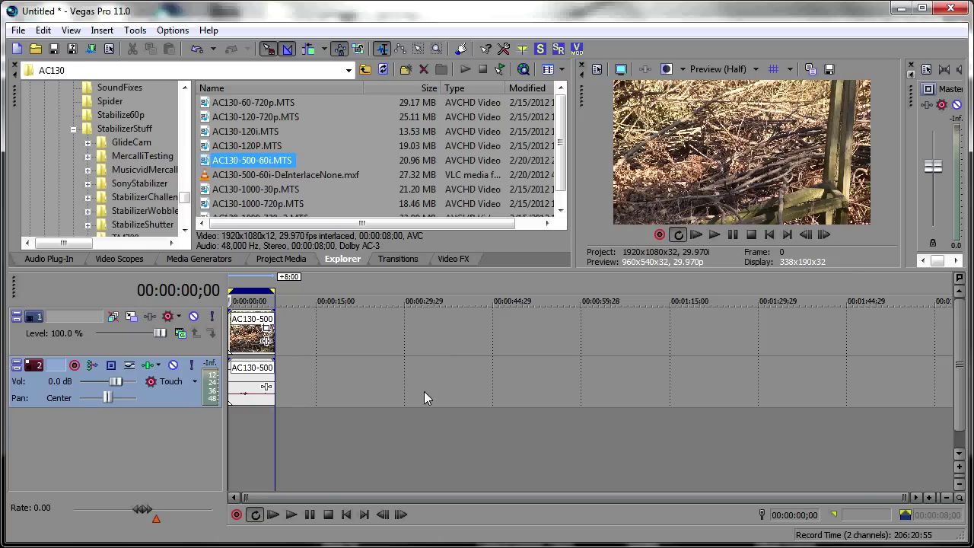
pyautogui.click(715, 235)
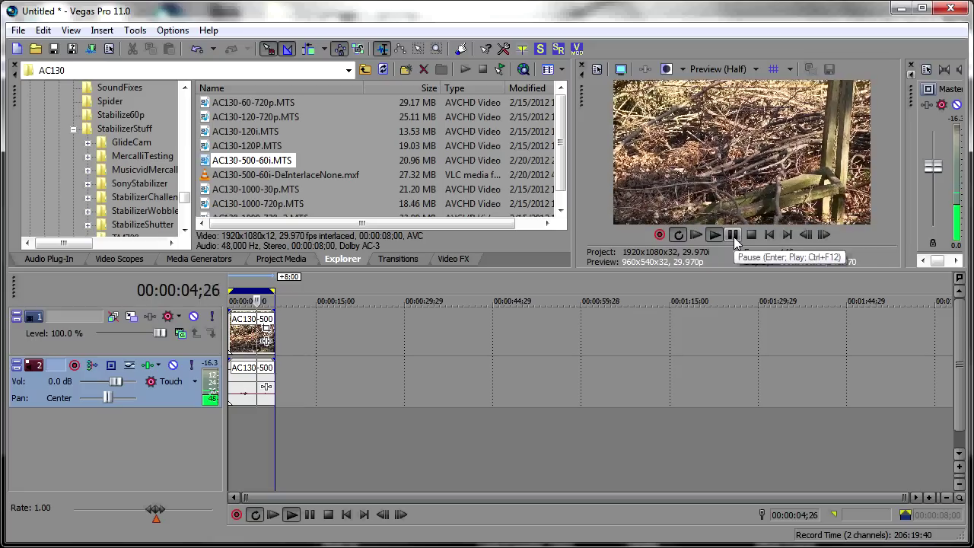
pyautogui.click(733, 236)
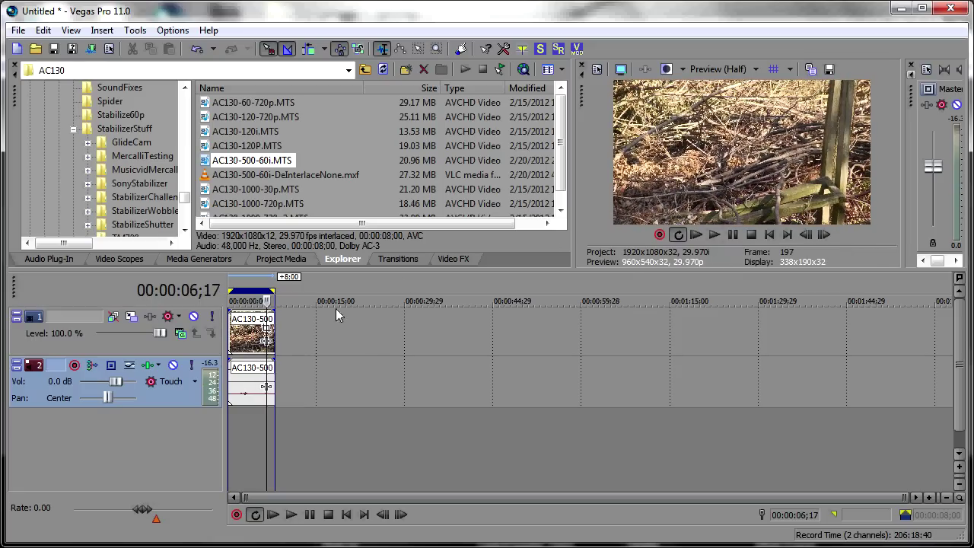
pyautogui.click(240, 350)
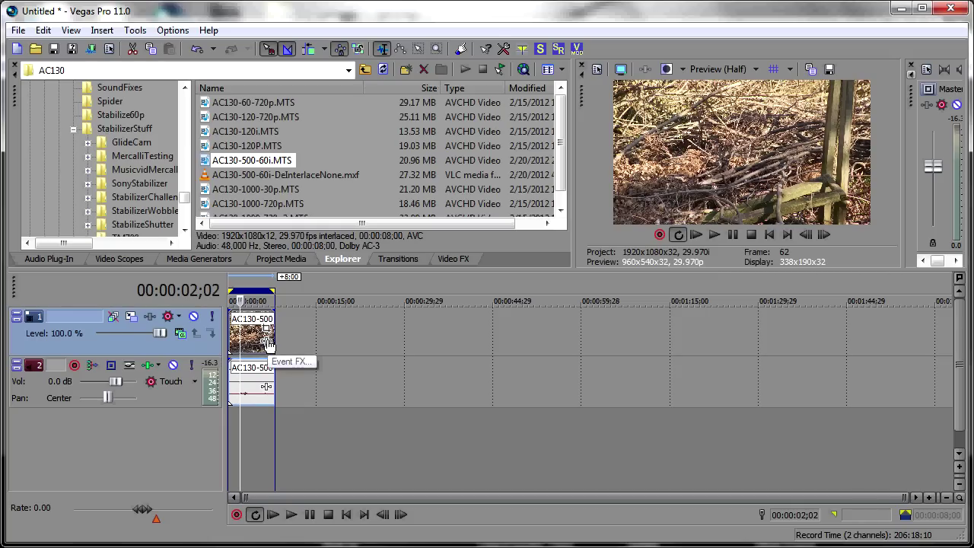
# Add the proDAD Mercalli 2.0 stabilizer to the clip's video event.
pyautogui.click(267, 342)
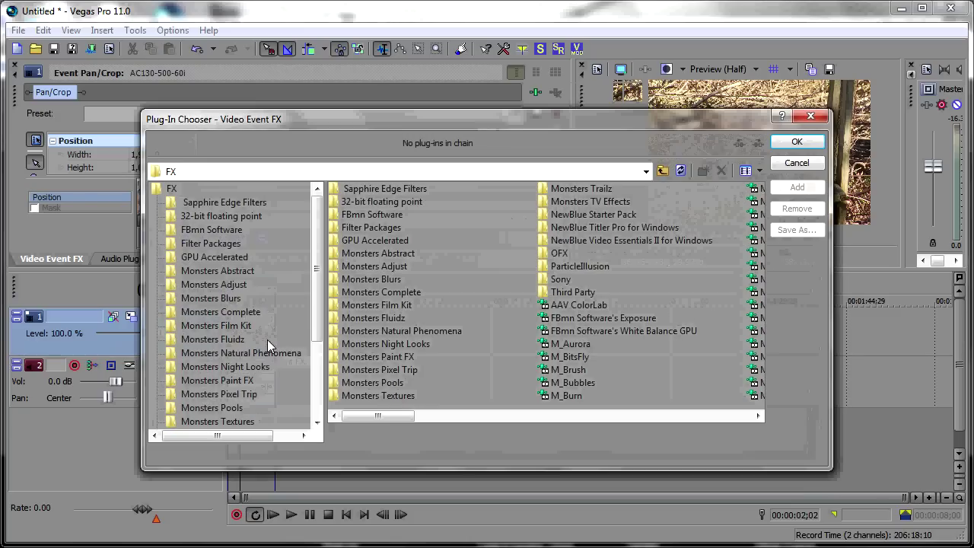
pyautogui.moveTo(363, 418); pyautogui.dragTo(568, 426)
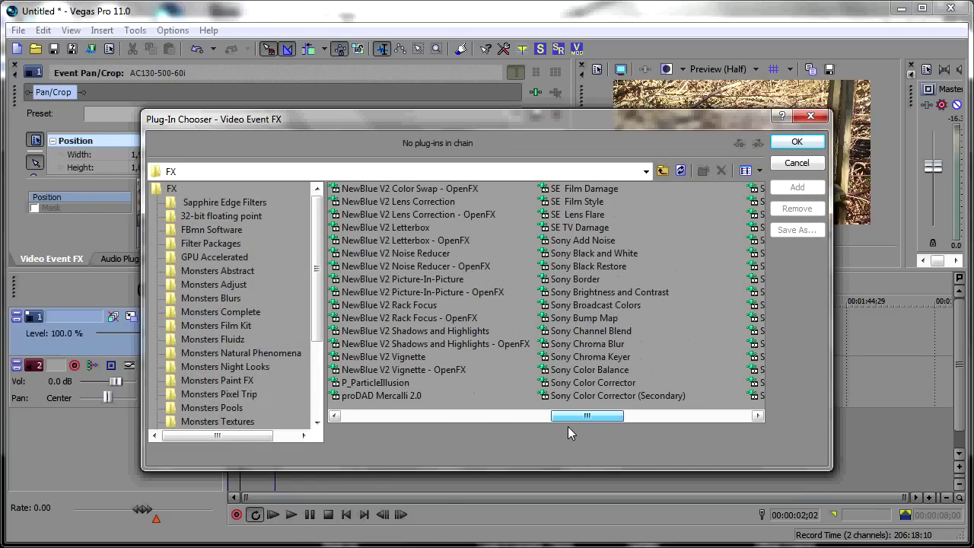
pyautogui.click(381, 395)
pyautogui.click(802, 146)
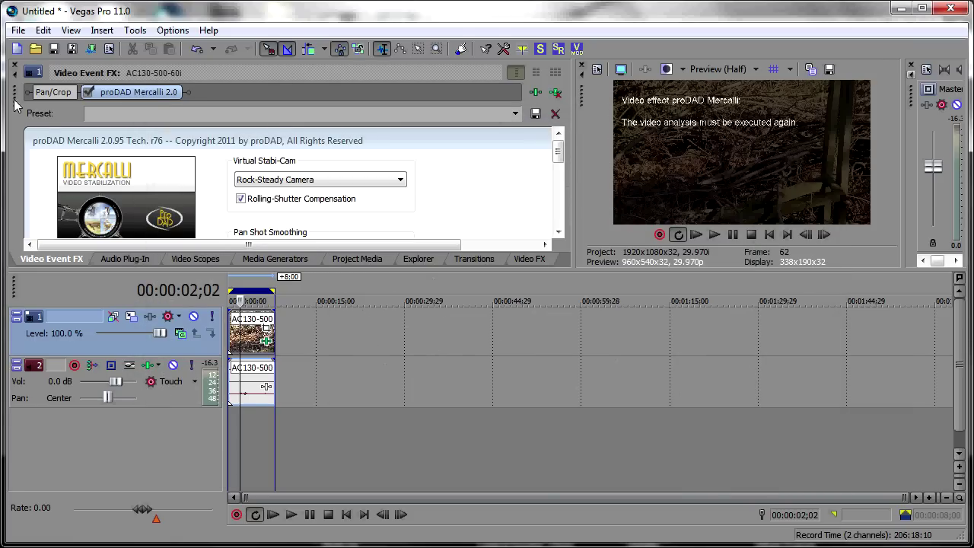
# Set Mercalli's Pan Shot Smoothing to 98%, run the video analysis, and dock the FX window.
pyautogui.moveTo(14, 99); pyautogui.dragTo(6, 73)
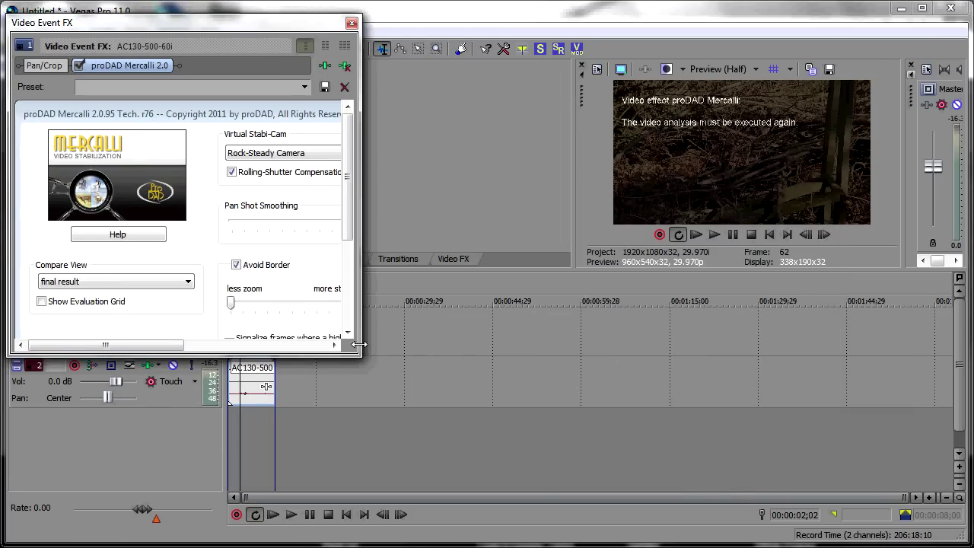
pyautogui.moveTo(358, 351); pyautogui.dragTo(487, 444)
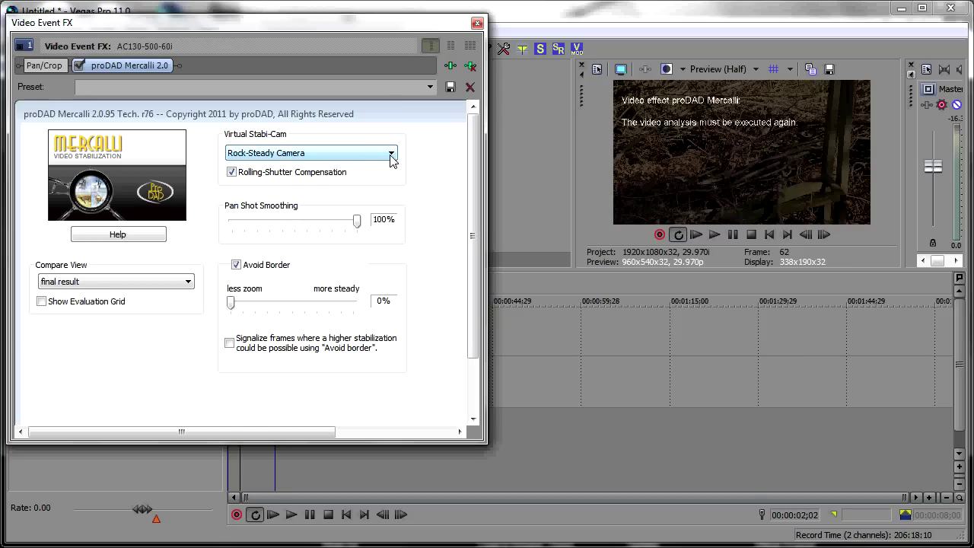
pyautogui.moveTo(357, 222); pyautogui.dragTo(355, 227)
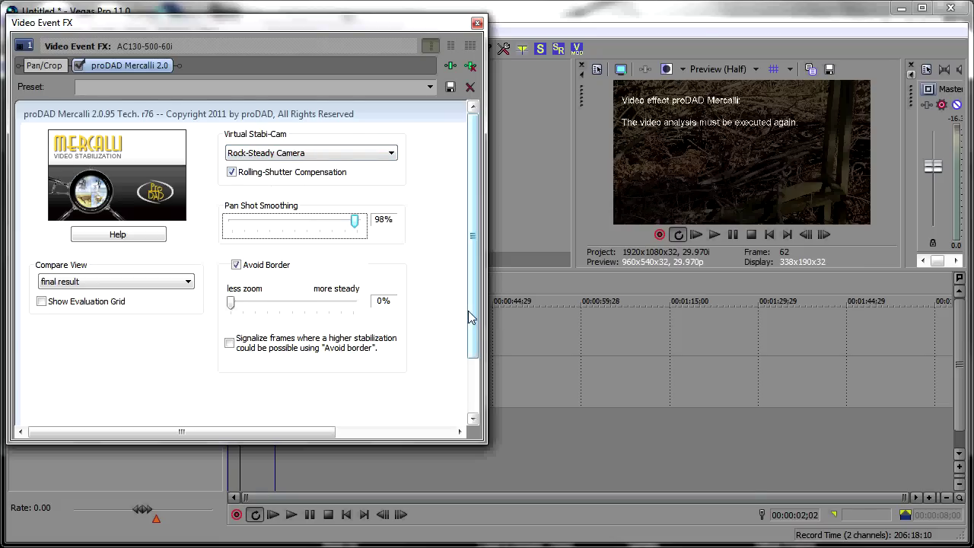
pyautogui.moveTo(473, 324); pyautogui.dragTo(472, 350)
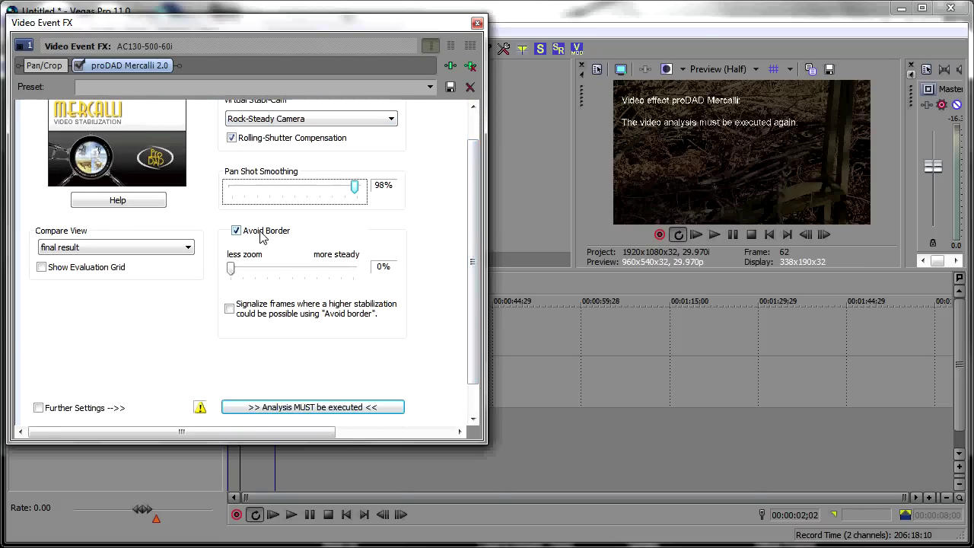
pyautogui.click(264, 409)
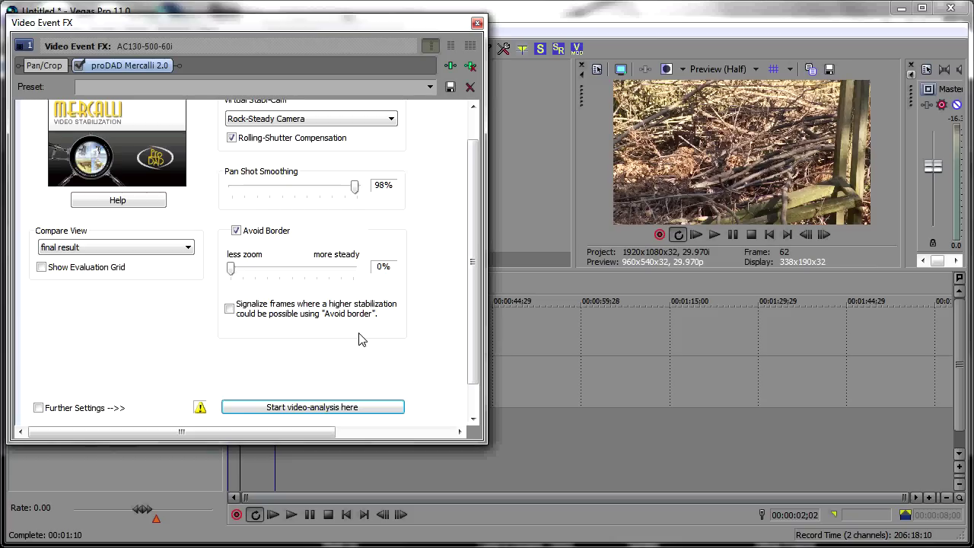
pyautogui.doubleClick(314, 22)
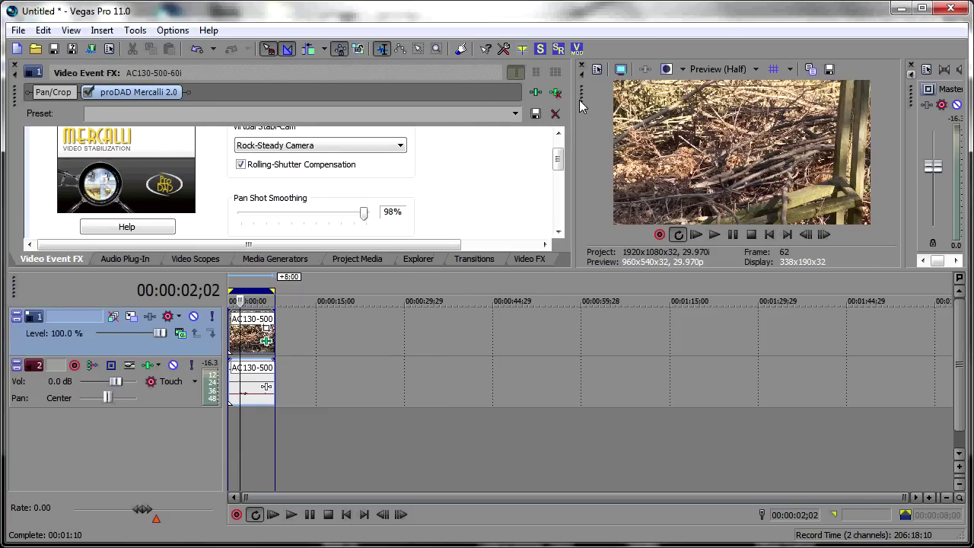
pyautogui.moveTo(556, 94); pyautogui.dragTo(244, 63)
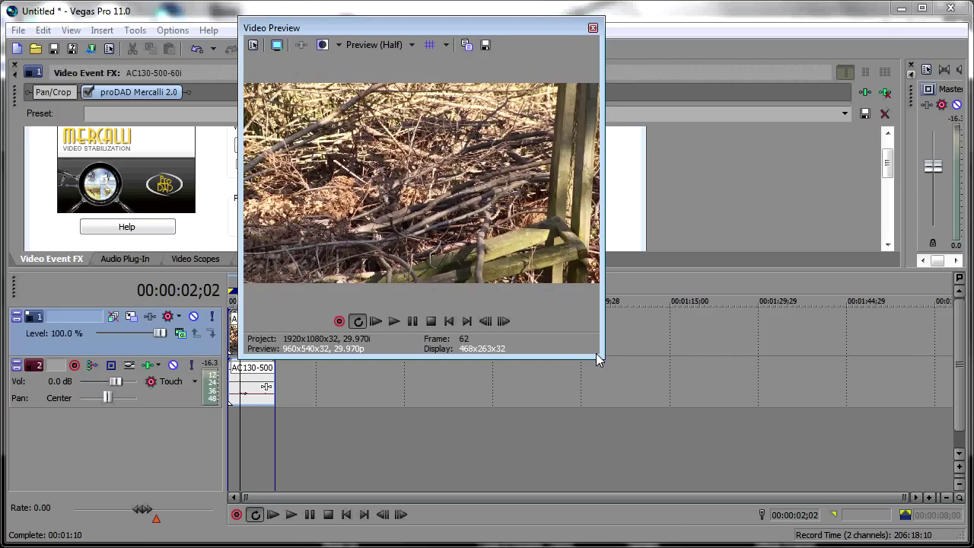
pyautogui.moveTo(598, 351); pyautogui.dragTo(693, 391)
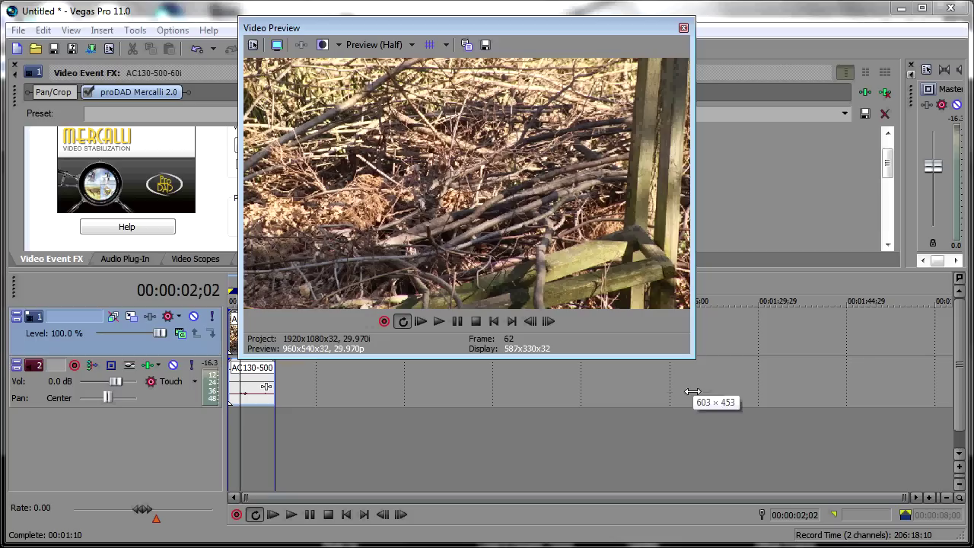
pyautogui.click(440, 321)
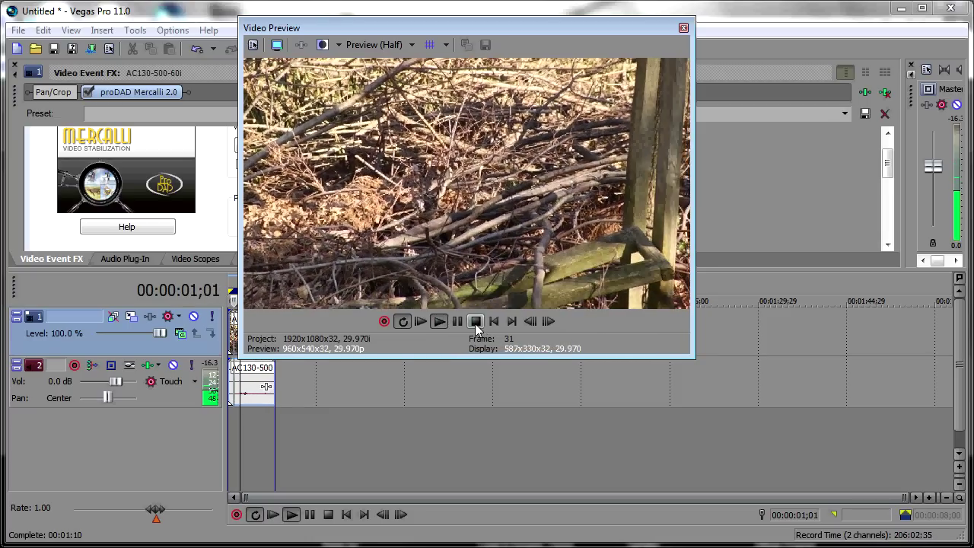
pyautogui.click(476, 322)
pyautogui.moveTo(468, 34); pyautogui.dragTo(674, 113)
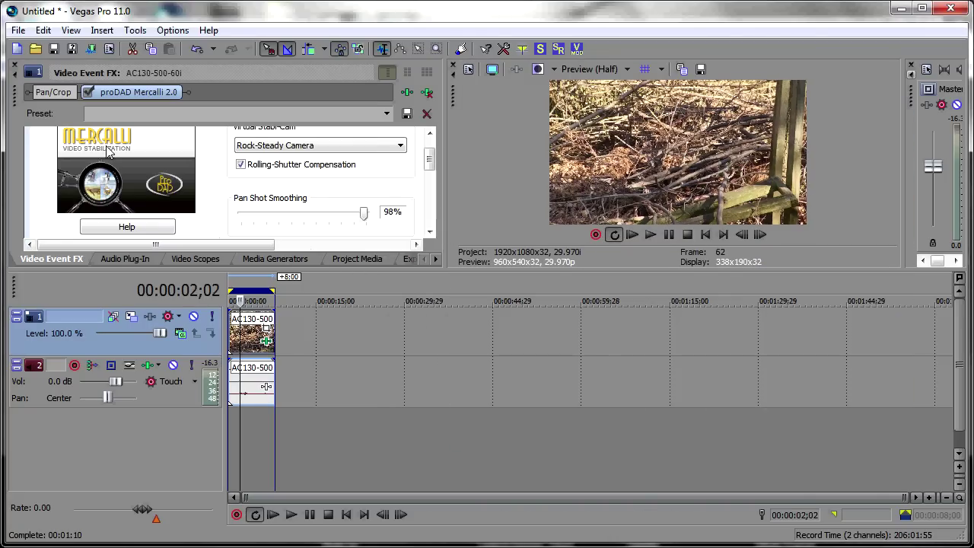
# In File > Properties, change Deinterlace method to Interpolate fields and apply.
pyautogui.click(19, 31)
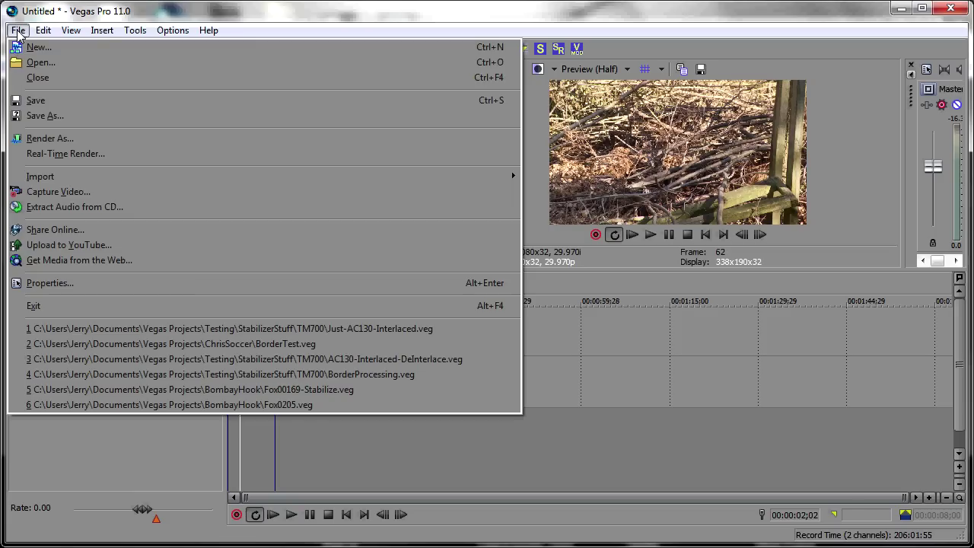
pyautogui.click(38, 283)
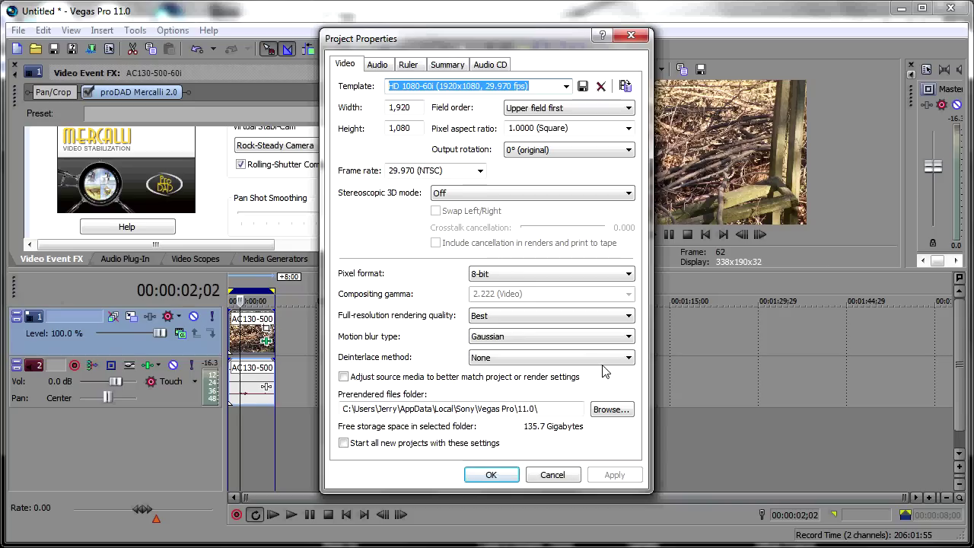
pyautogui.click(631, 358)
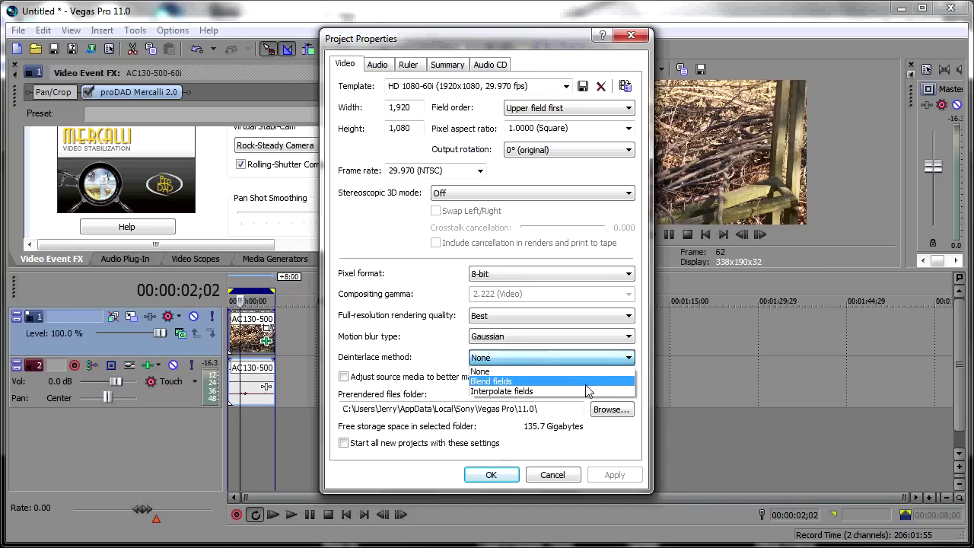
pyautogui.click(576, 393)
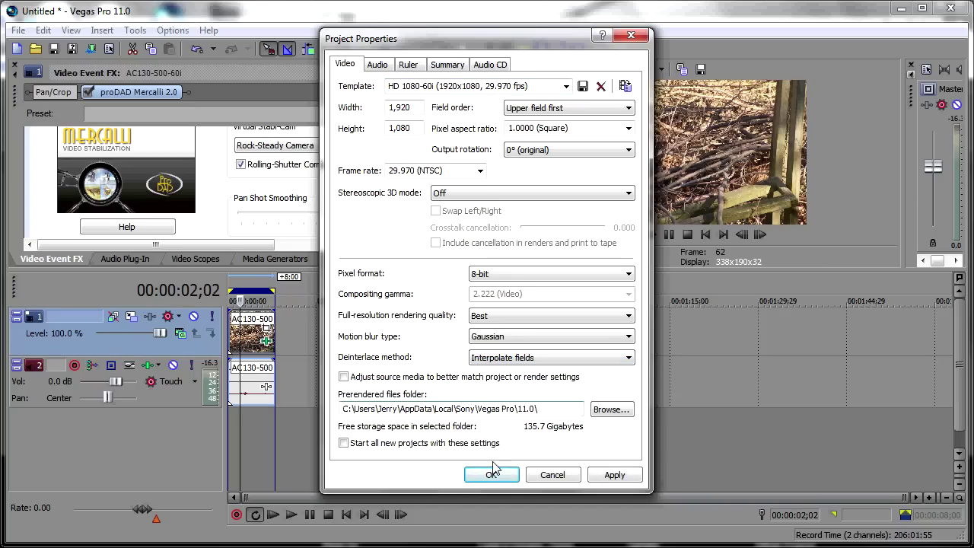
pyautogui.click(616, 475)
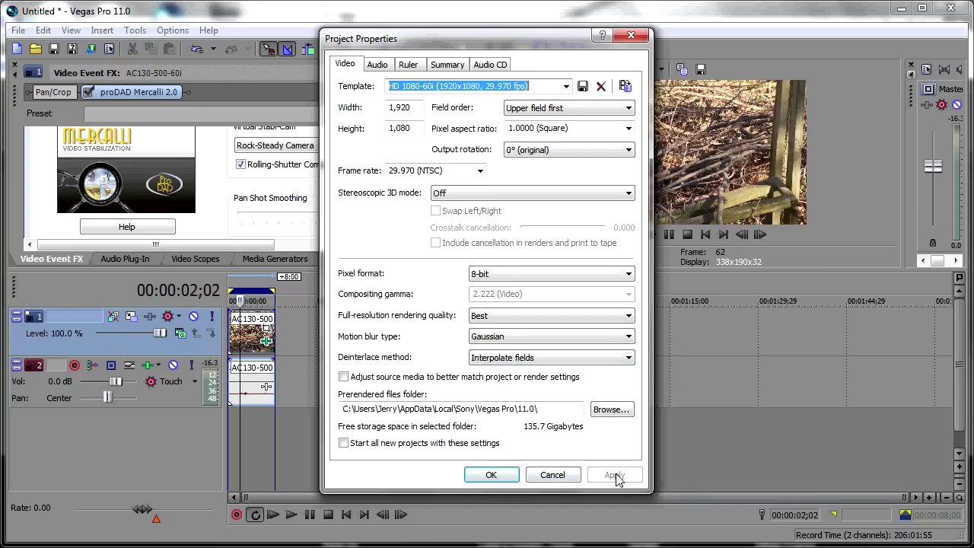
pyautogui.click(502, 477)
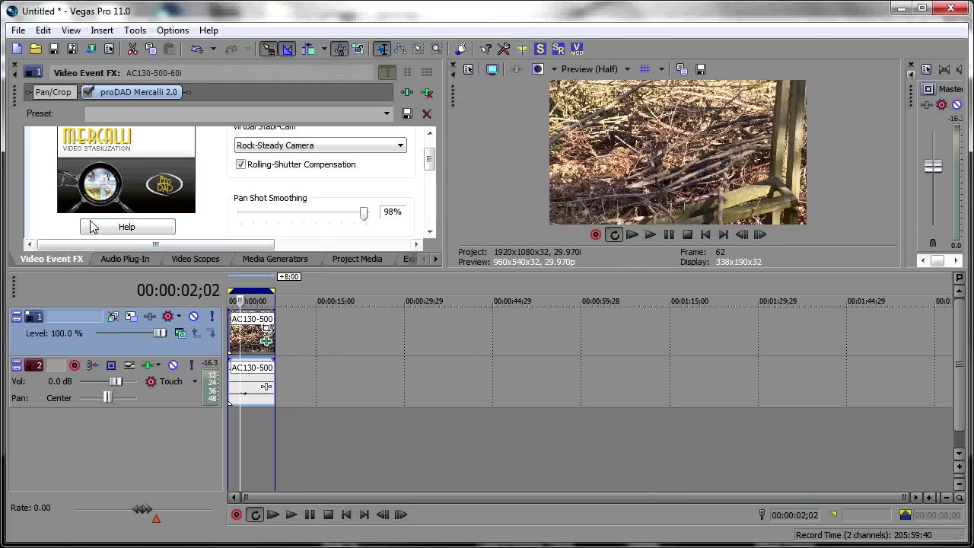
# Float the Mercalli settings window and rerun the video analysis until the render completes.
pyautogui.doubleClick(18, 99)
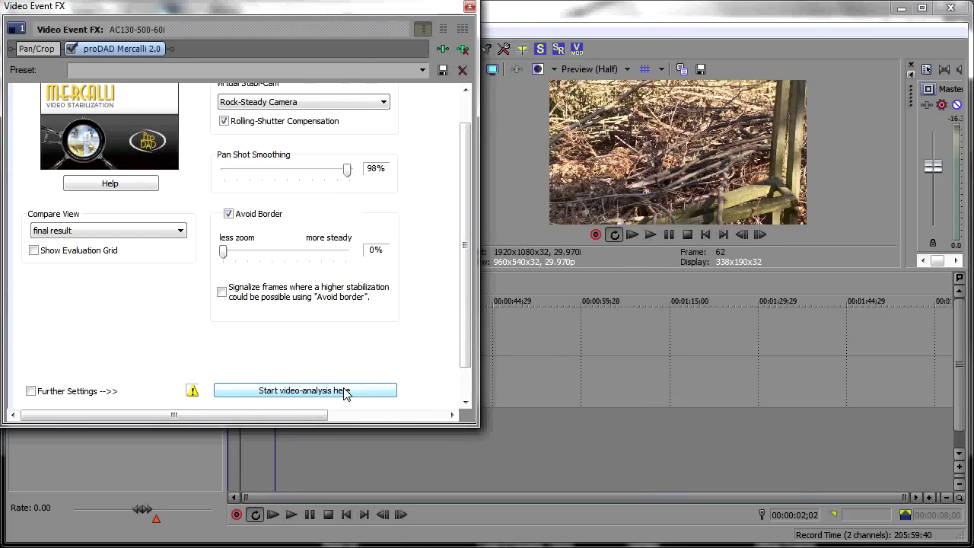
pyautogui.moveTo(298, 6); pyautogui.dragTo(318, 15)
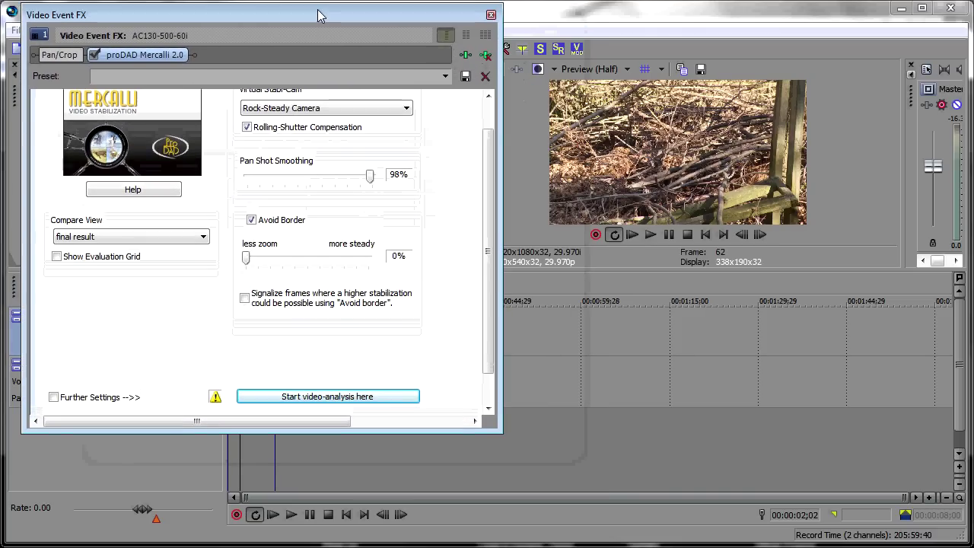
pyautogui.click(327, 399)
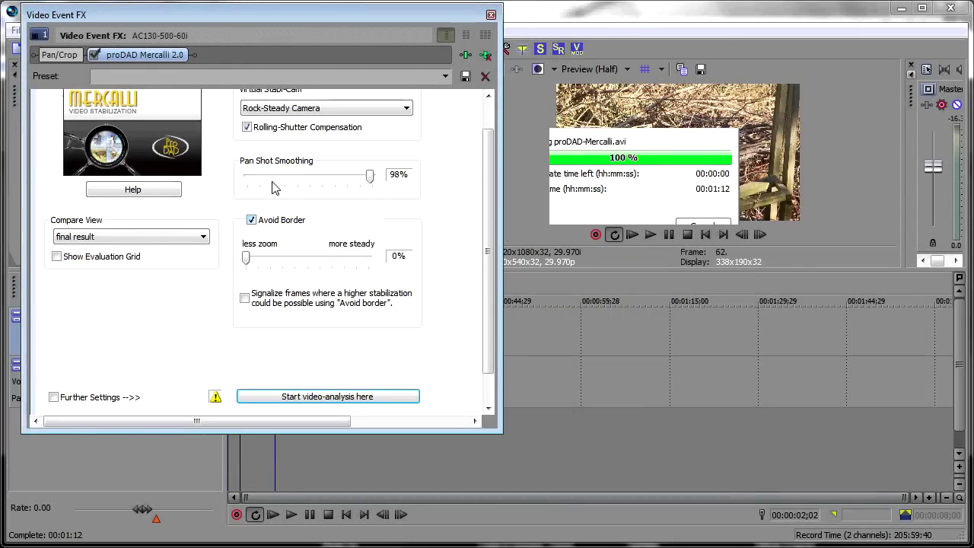
# Dock the FX window, float an enlarged Video Preview, and play the stabilized clip.
pyautogui.moveTo(248, 16); pyautogui.dragTo(251, 48)
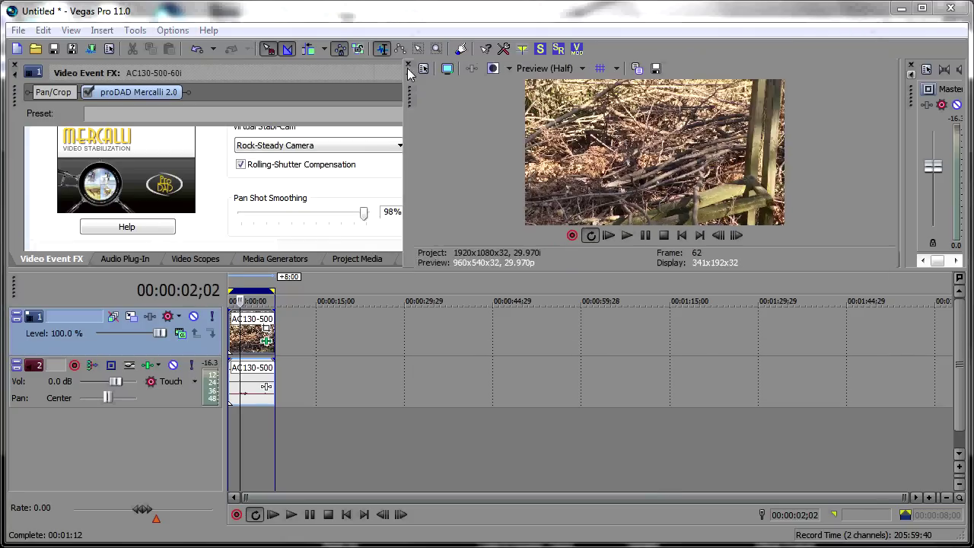
pyautogui.moveTo(460, 96); pyautogui.dragTo(330, 50)
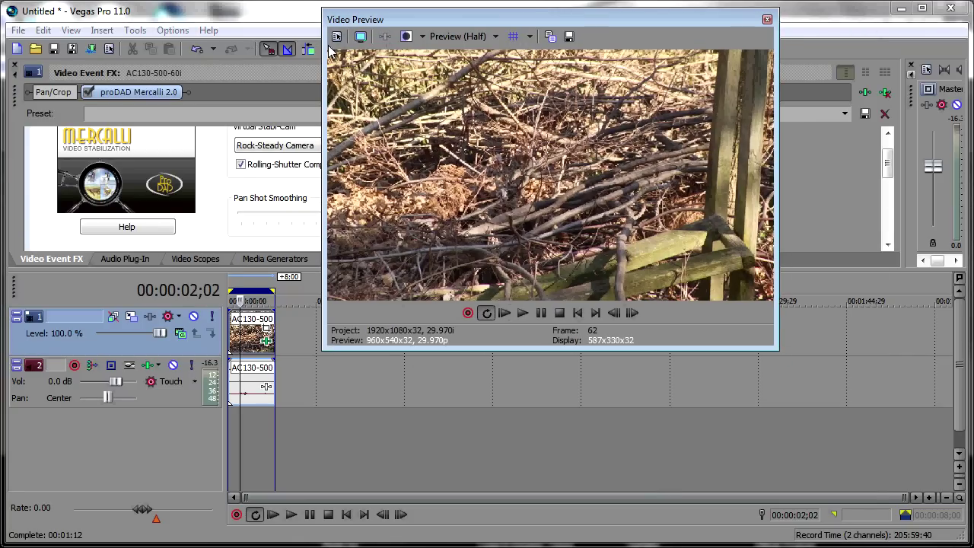
pyautogui.click(523, 314)
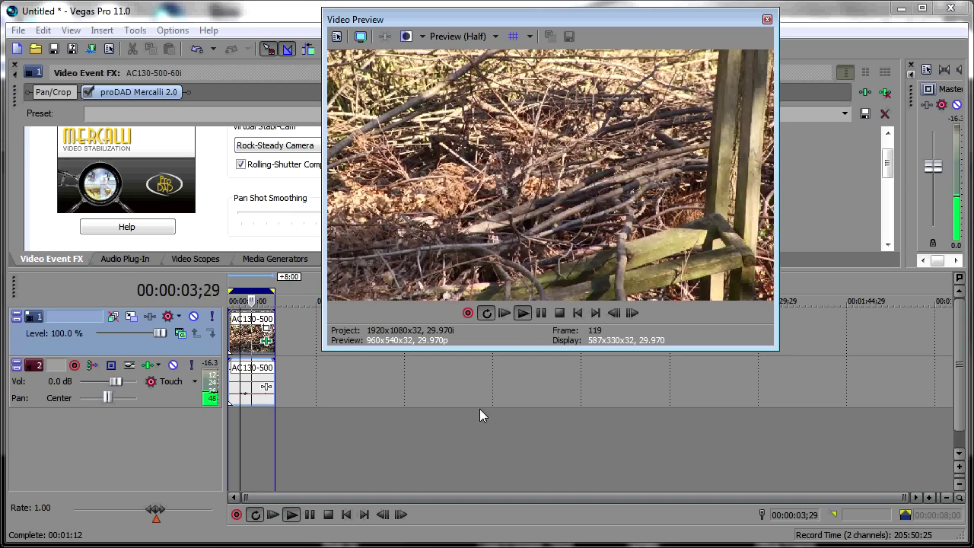